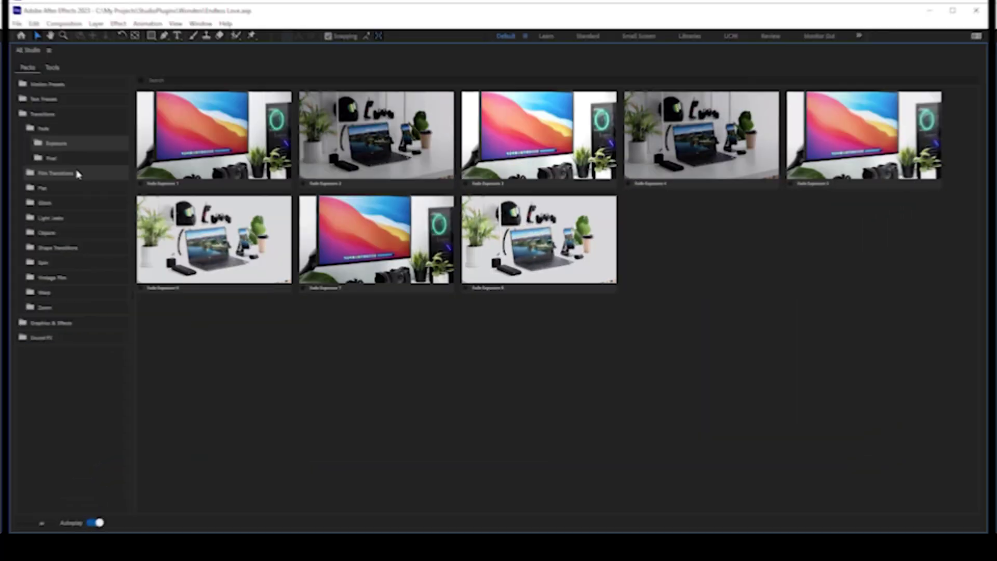
Preview the Film Transitions, Flat Oblique Arrival, Bad TV glitch, Blue Crazy light leak and Objects ball packs.
{"action": "left_click", "coordinate": [69, 177]}
{"action": "left_click", "coordinate": [35, 281]}
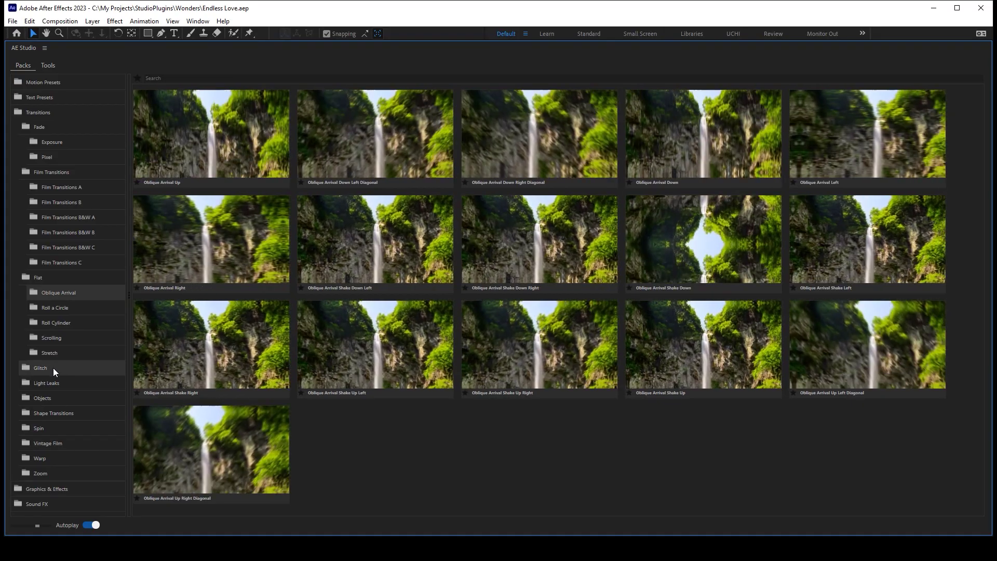
{"action": "left_click", "coordinate": [53, 367]}
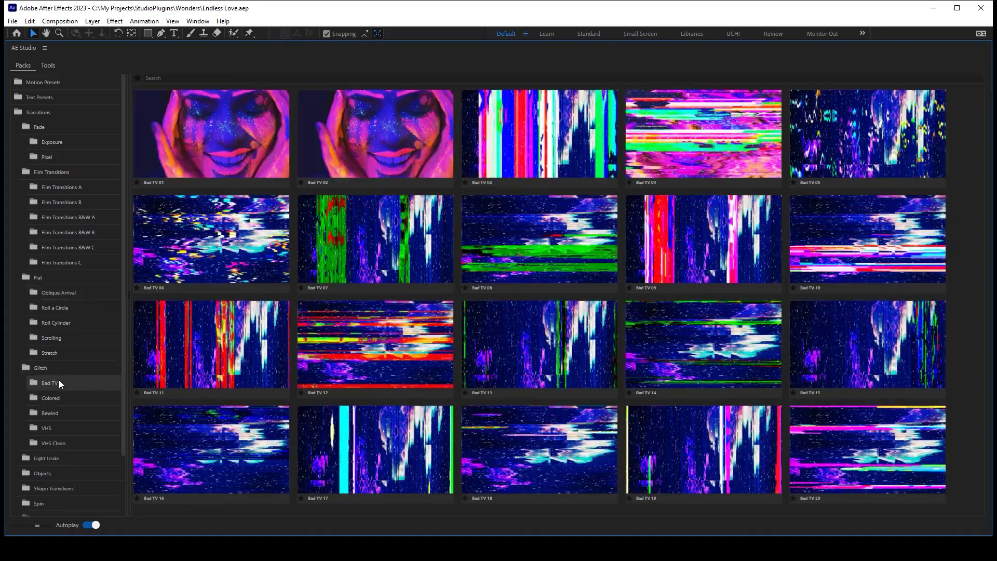
{"action": "scroll", "coordinate": [58, 379], "scroll_direction": "down", "scroll_amount": 3}
{"action": "left_click", "coordinate": [60, 386]}
{"action": "scroll", "coordinate": [66, 406], "scroll_direction": "down", "scroll_amount": 5}
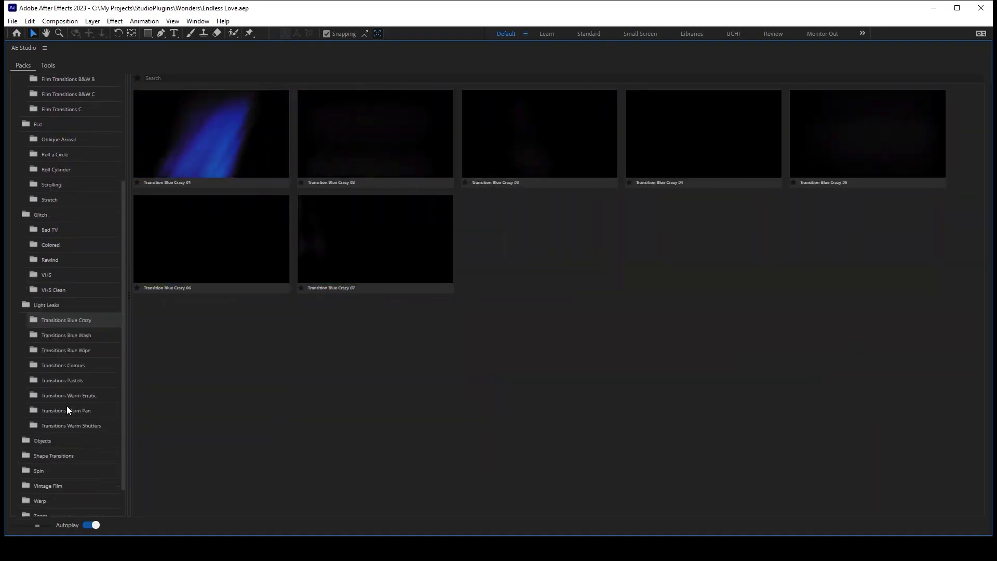
{"action": "left_click", "coordinate": [67, 403]}
Preview the Abstract shape, Spin Bounce, Vintage Film B, Warp and Zoom Klassic packs, then restore the docked panel.
{"action": "scroll", "coordinate": [49, 286], "scroll_direction": "down", "scroll_amount": 5}
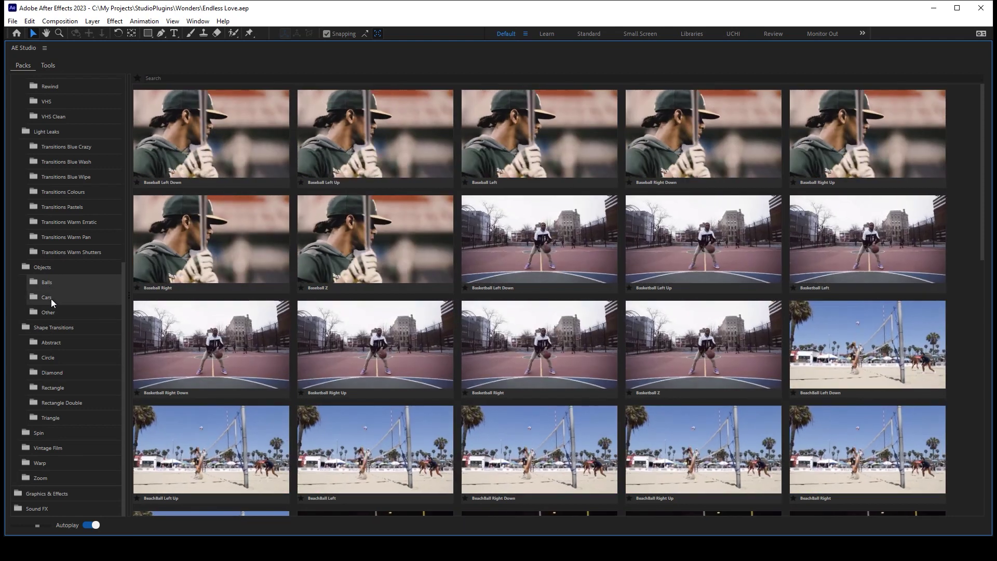
{"action": "left_click", "coordinate": [50, 342]}
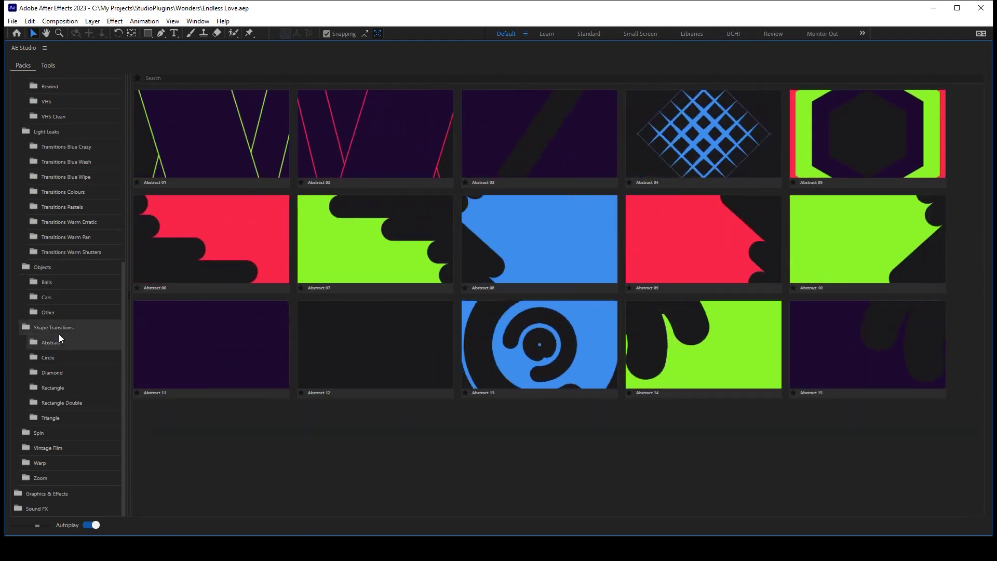
{"action": "left_click", "coordinate": [47, 431]}
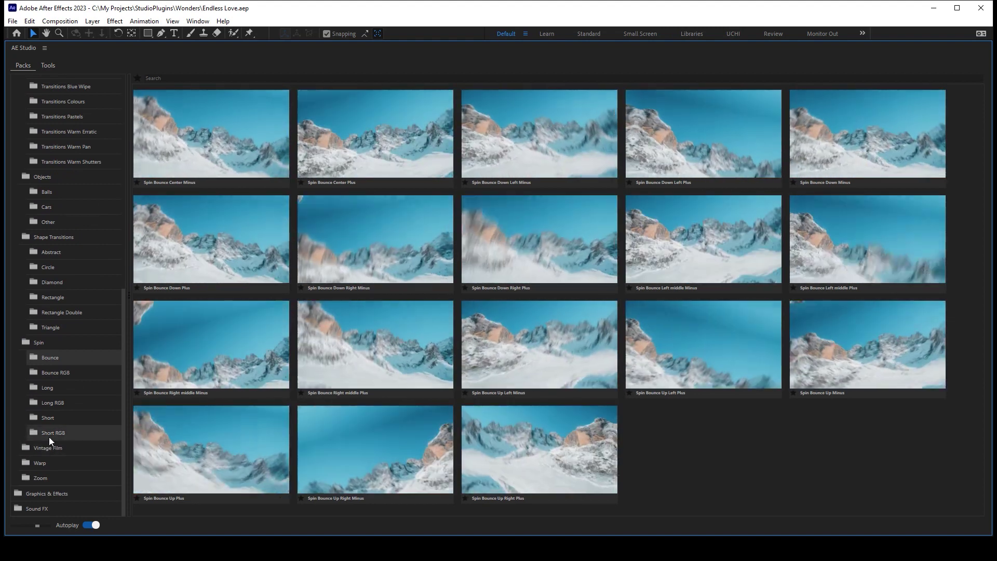
{"action": "left_click", "coordinate": [48, 448]}
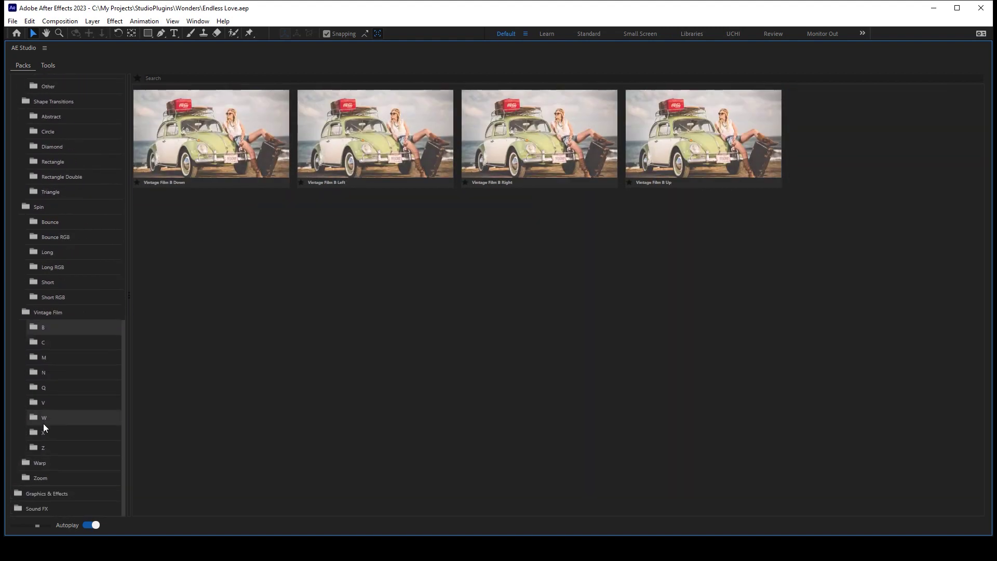
{"action": "left_click", "coordinate": [40, 462]}
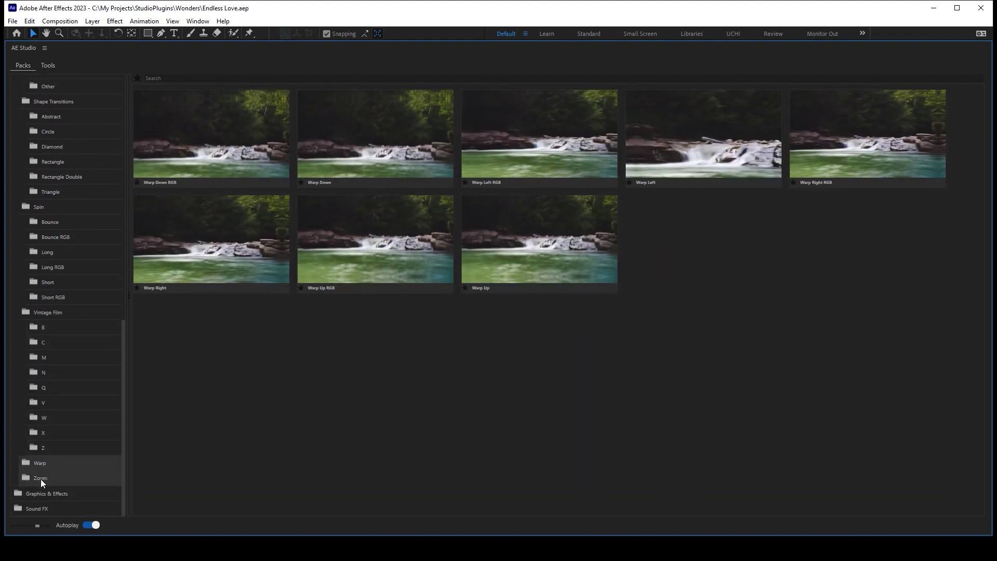
{"action": "left_click", "coordinate": [40, 479]}
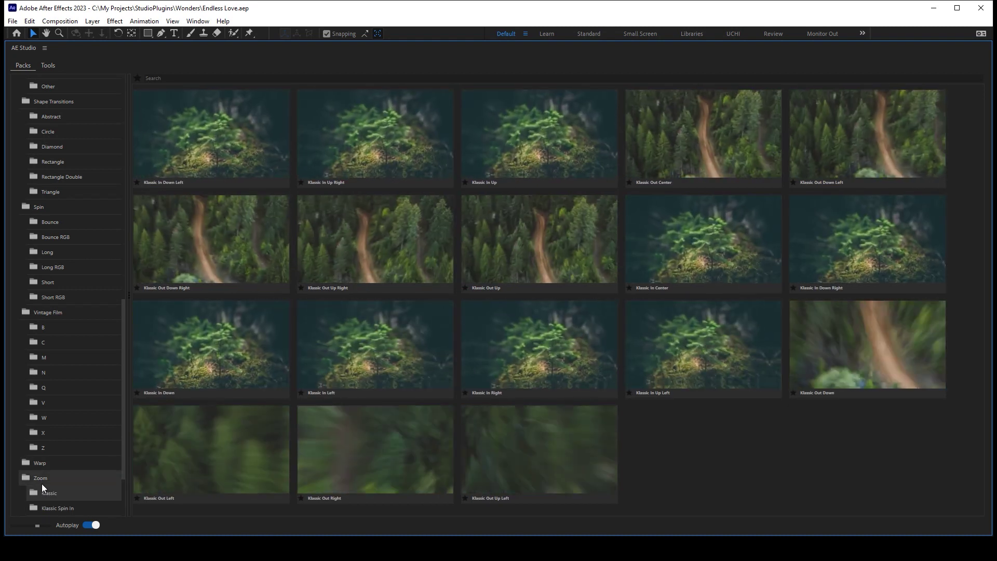
{"action": "key", "text": "grave"}
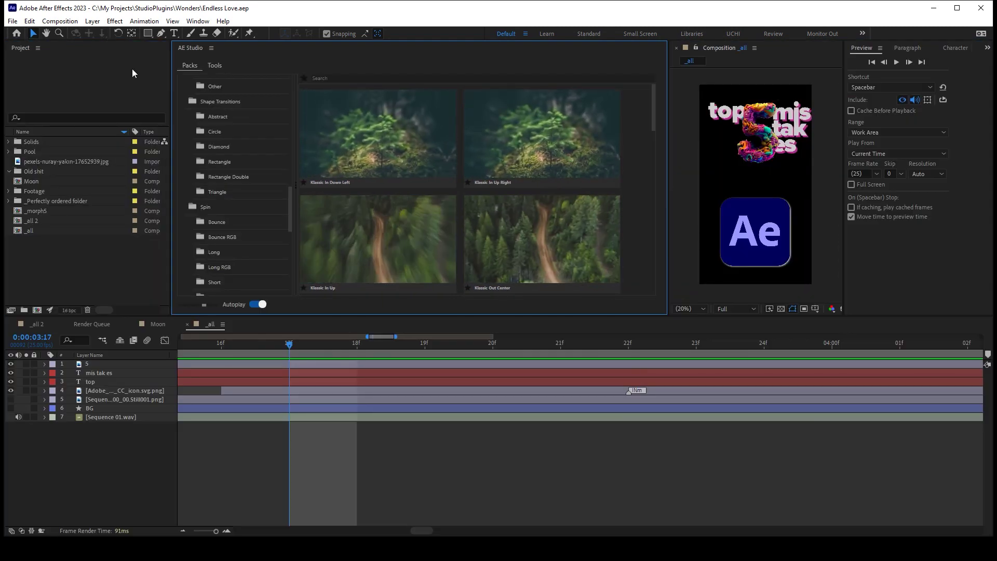
Select the Spin Bounce Center Minus transition in the Spin Bounce pack.
{"action": "left_click", "coordinate": [217, 221]}
{"action": "scroll", "coordinate": [259, 212], "scroll_direction": "down", "scroll_amount": 2}
{"action": "left_click", "coordinate": [361, 159]}
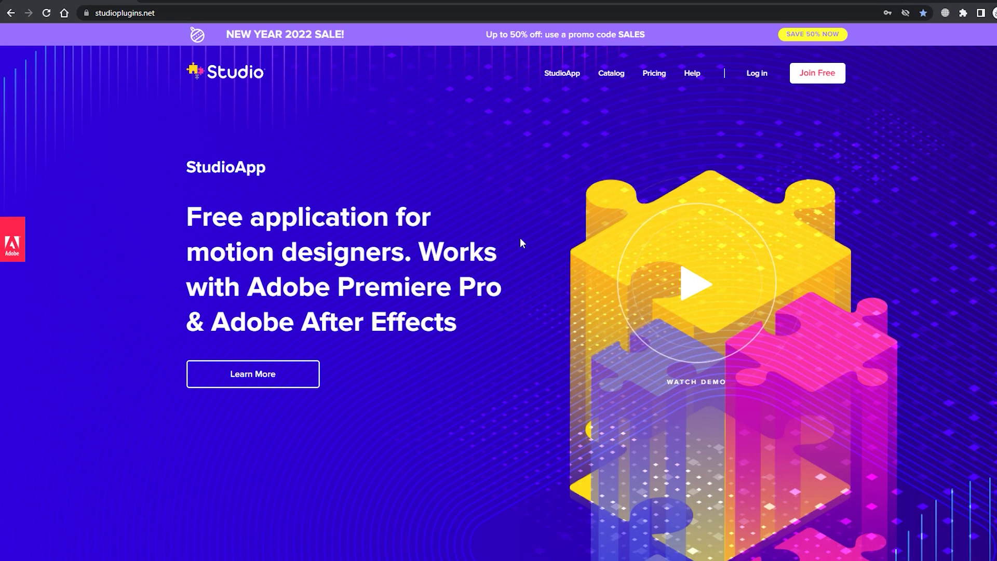
Download the StudioApp Windows installer from the StudioApp page and save it to StudioDownloads.
{"action": "left_click", "coordinate": [552, 73]}
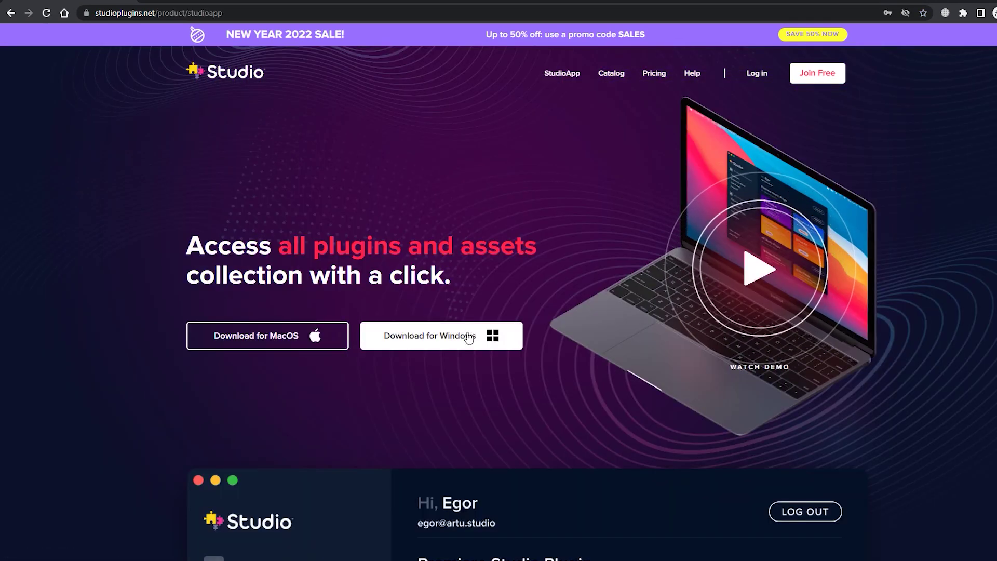
{"action": "left_click", "coordinate": [482, 348]}
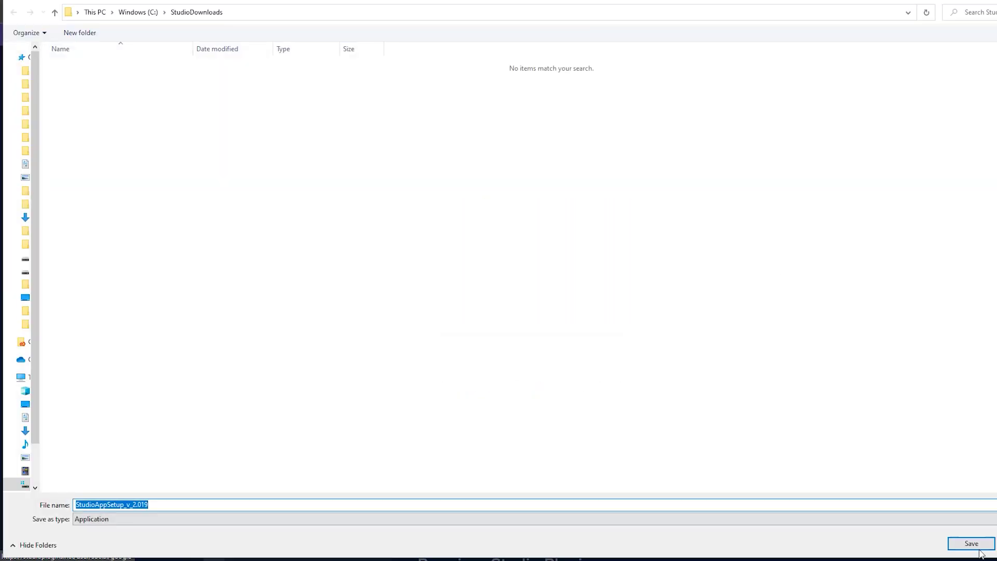
{"action": "left_click", "coordinate": [970, 543]}
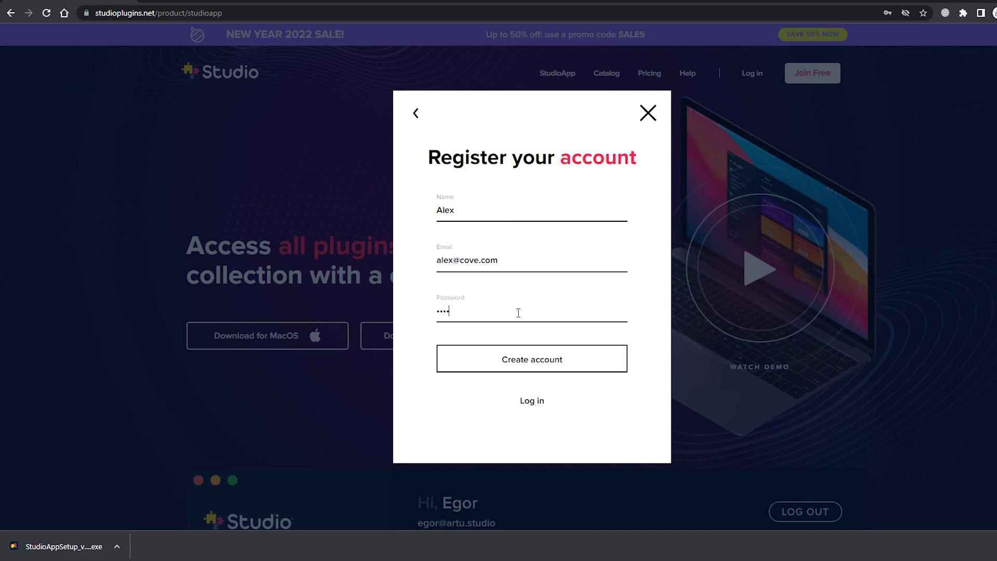
Go back to the sign-up options in the Register modal.
{"action": "left_click", "coordinate": [416, 115]}
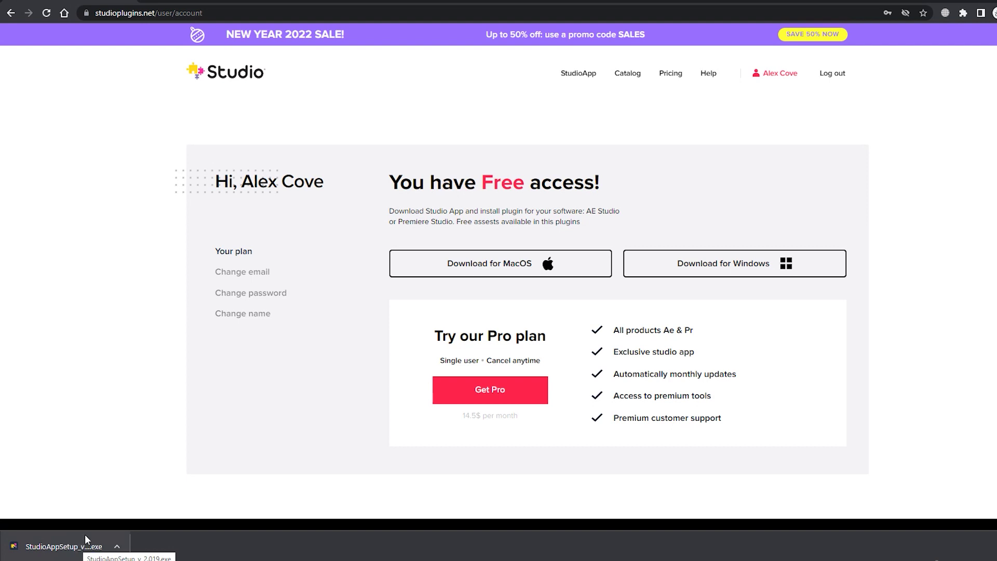
Run the StudioAppSetup installer with the default Start Menu folder and desktop shortcut, then launch StudioApp.
{"action": "left_click", "coordinate": [71, 547]}
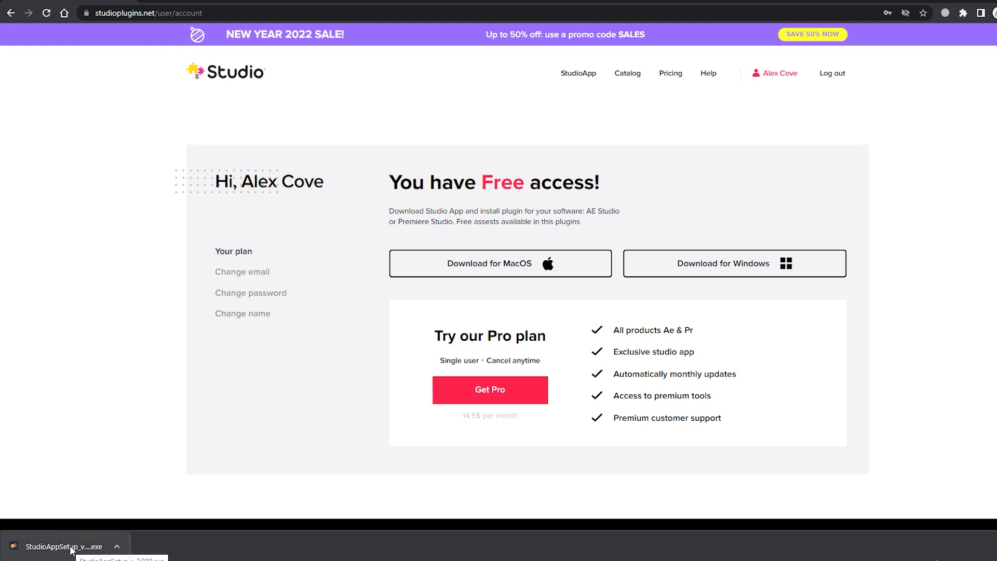
{"action": "left_click", "coordinate": [73, 548]}
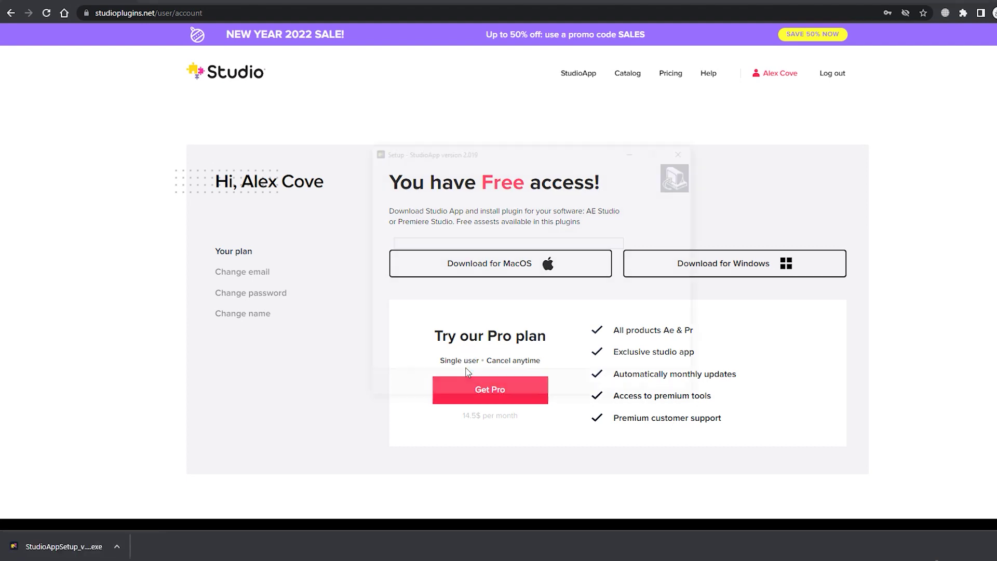
{"action": "left_click", "coordinate": [627, 389]}
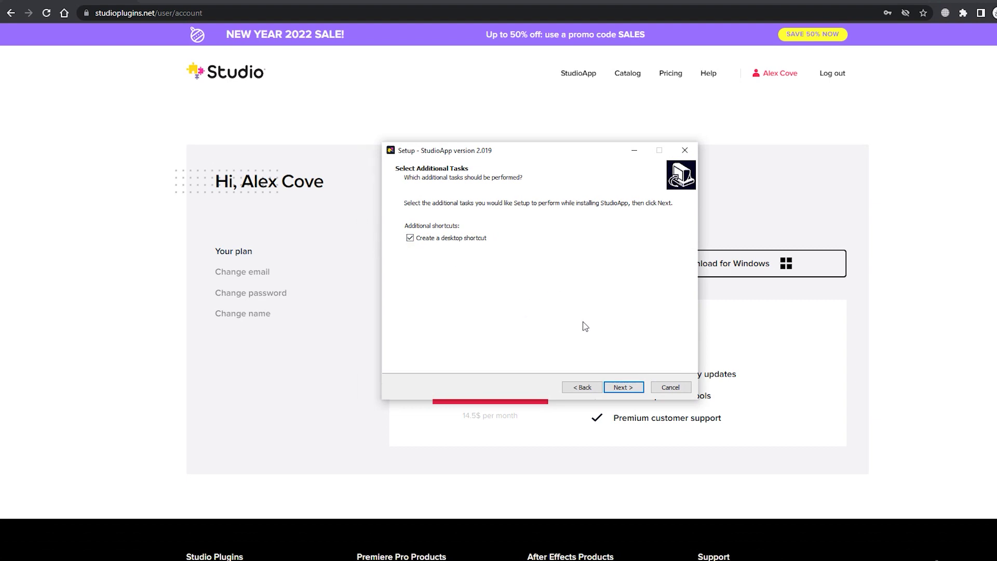
{"action": "left_click", "coordinate": [626, 387]}
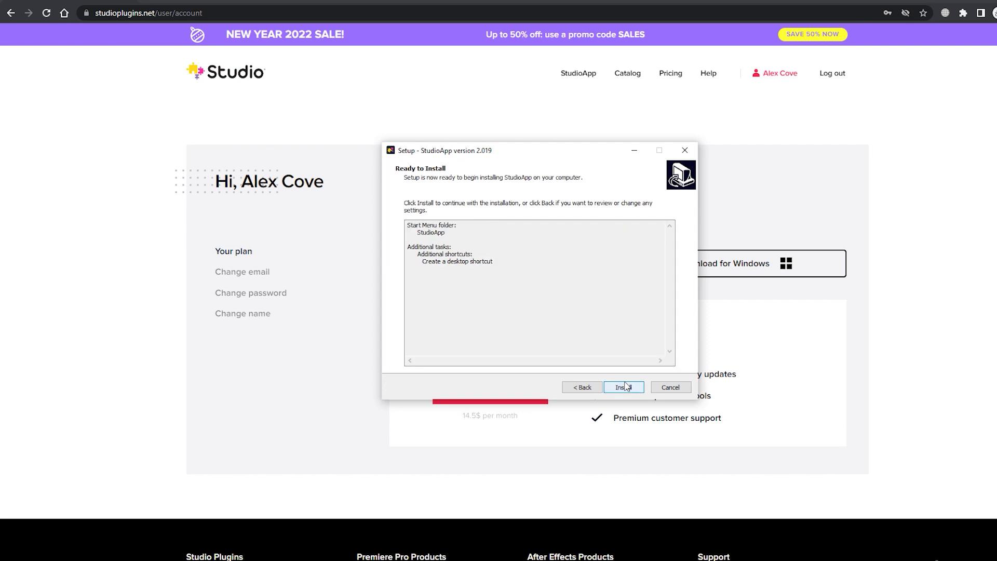
{"action": "left_click", "coordinate": [624, 388]}
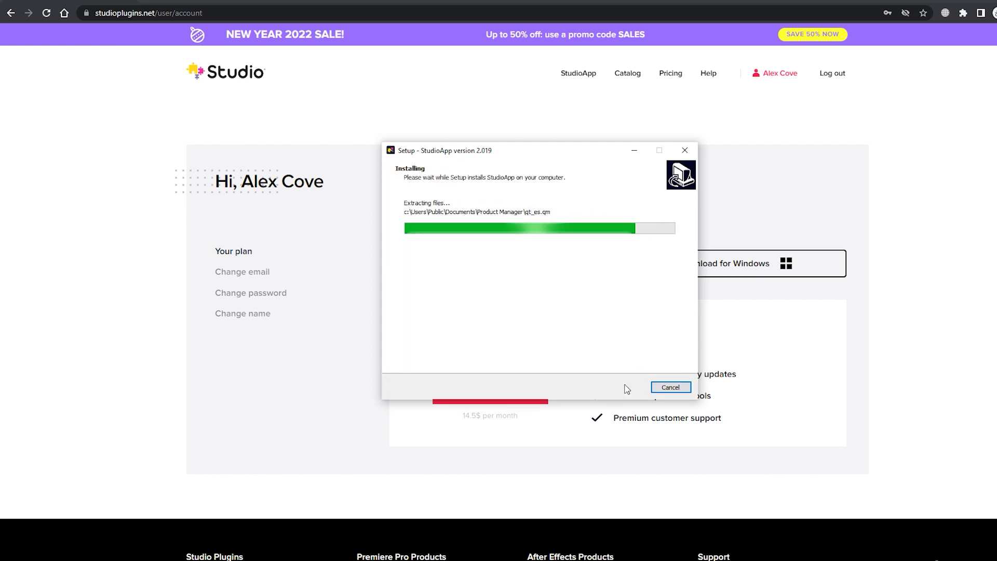
{"action": "left_click", "coordinate": [626, 387]}
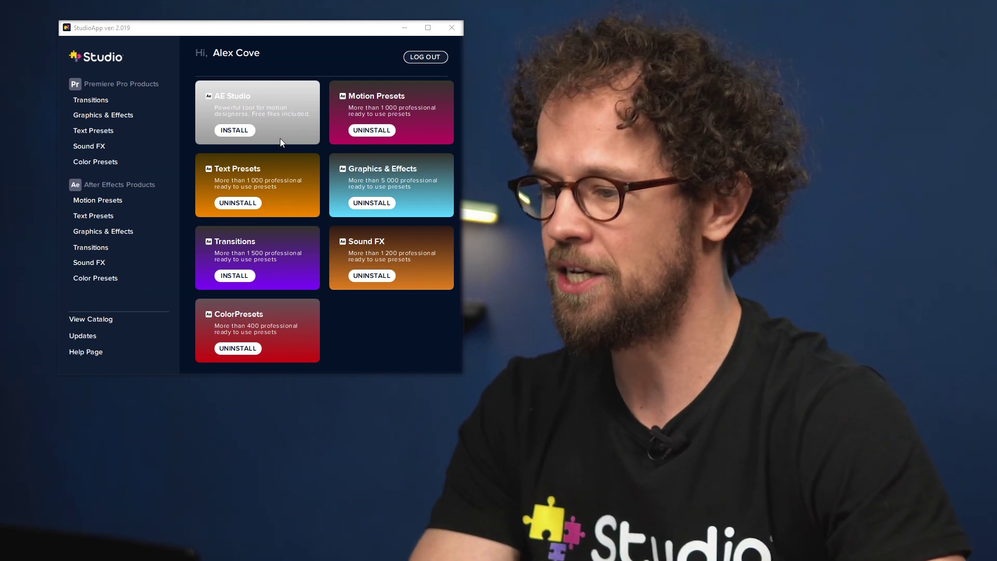
Install the AE Studio plugin, then the Transitions pack, from StudioApp.
{"action": "left_click", "coordinate": [249, 132]}
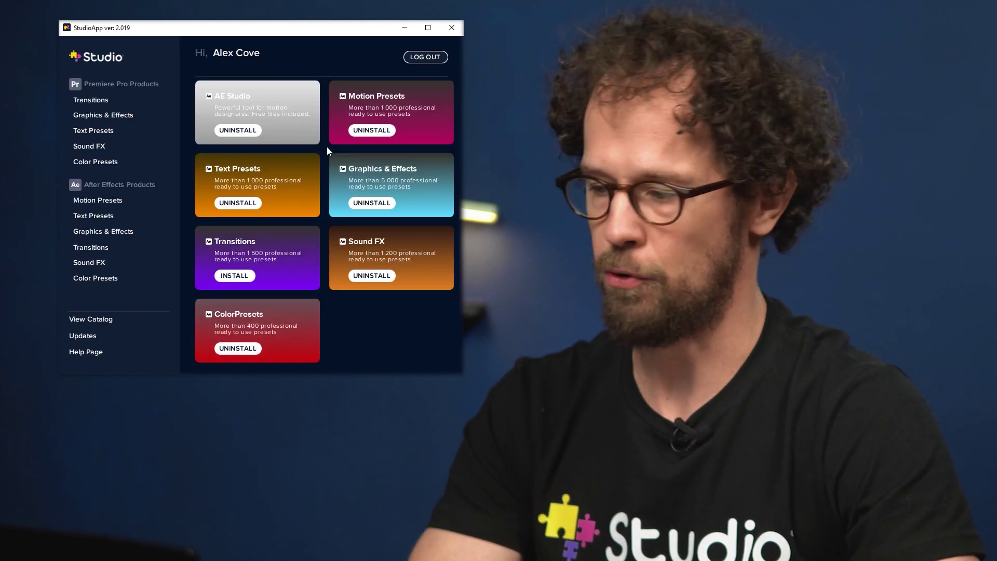
{"action": "left_click", "coordinate": [234, 277]}
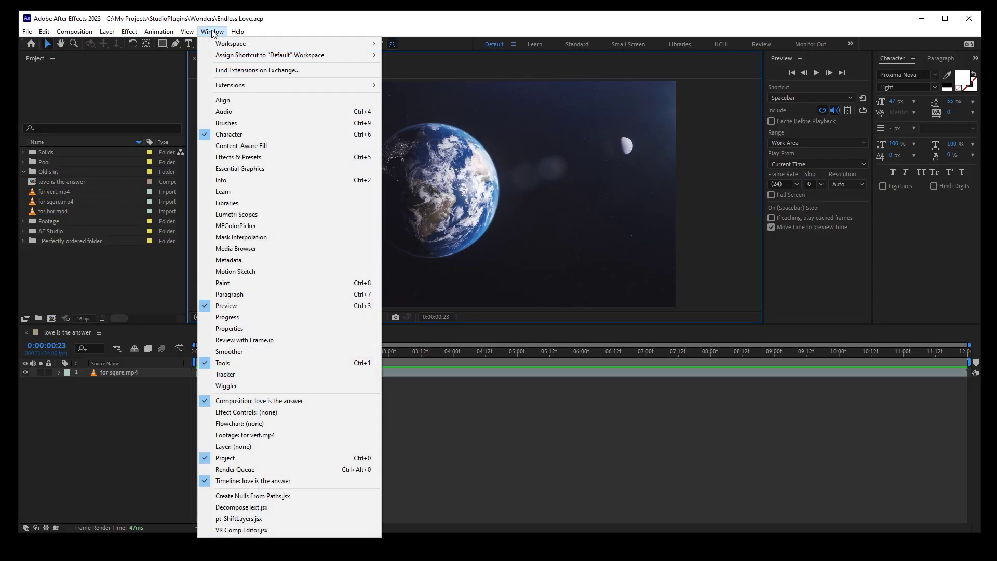
Open the AE Studio library panel and widen it.
{"action": "mouse_move", "coordinate": [232, 91]}
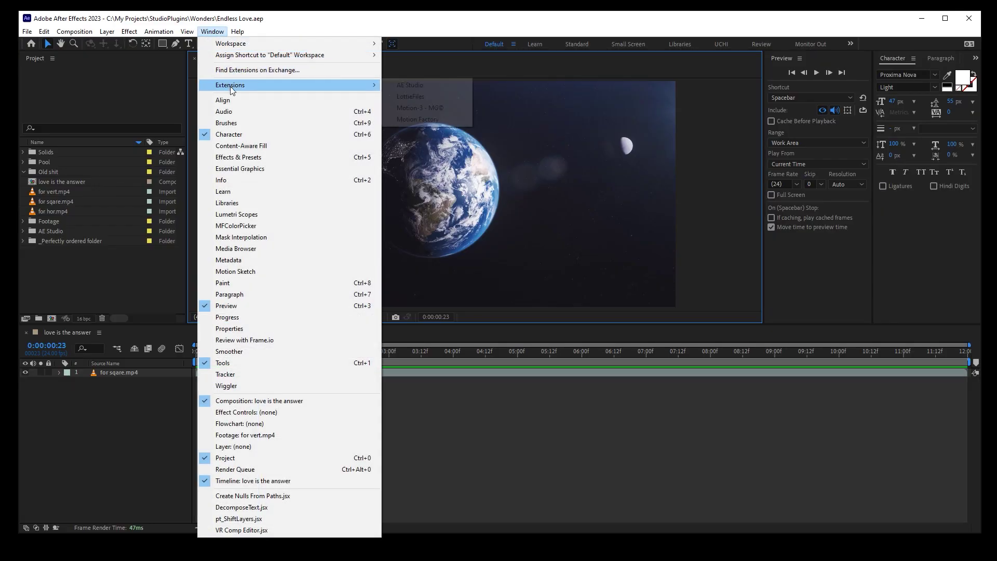
{"action": "left_click", "coordinate": [410, 85]}
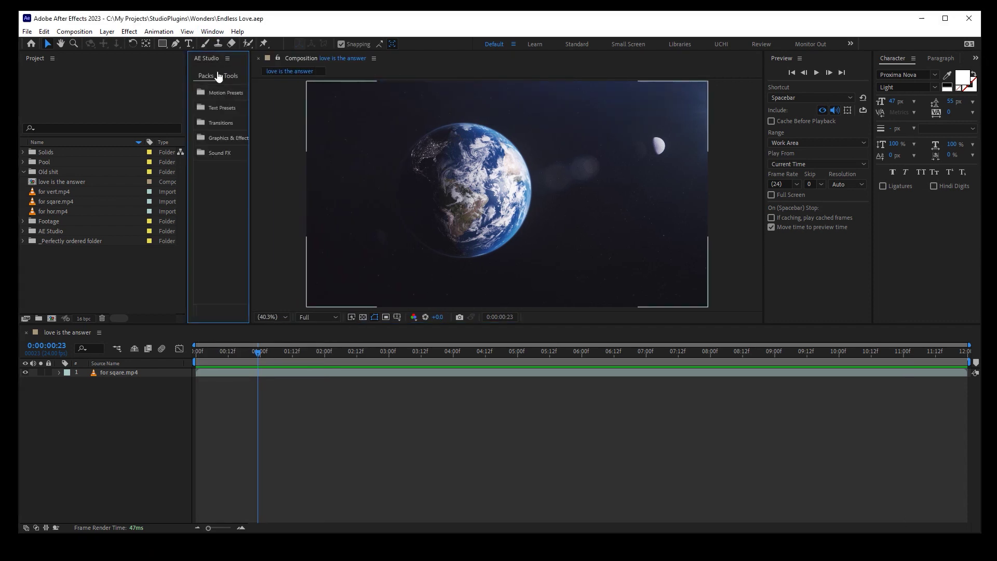
{"action": "left_click_drag", "start_coordinate": [251, 76], "coordinate": [344, 84]}
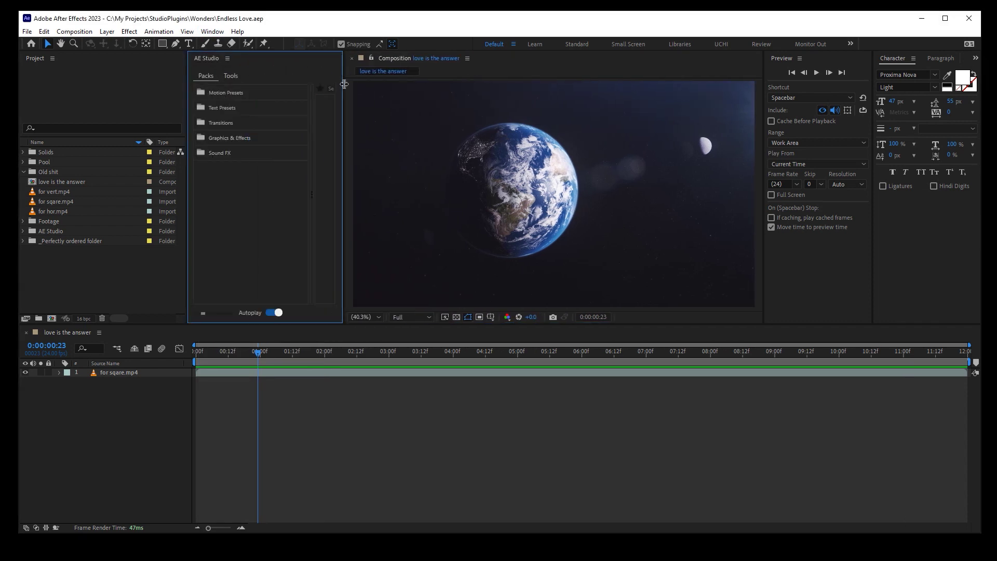
Re-dock AE Studio beside the composition viewer and narrow it to enlarge the preview.
{"action": "left_click_drag", "start_coordinate": [210, 58], "coordinate": [133, 66]}
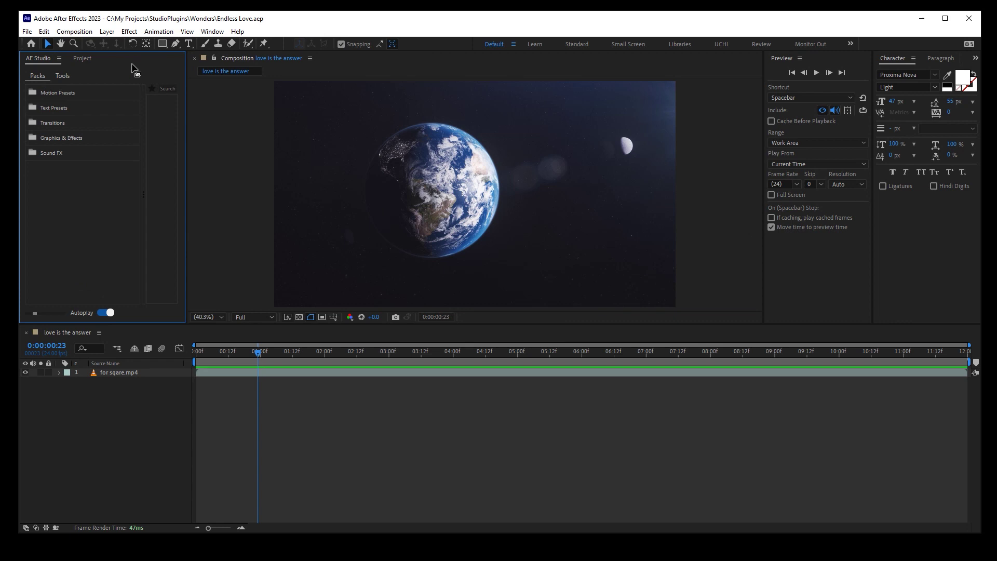
{"action": "left_click_drag", "start_coordinate": [33, 58], "coordinate": [758, 167]}
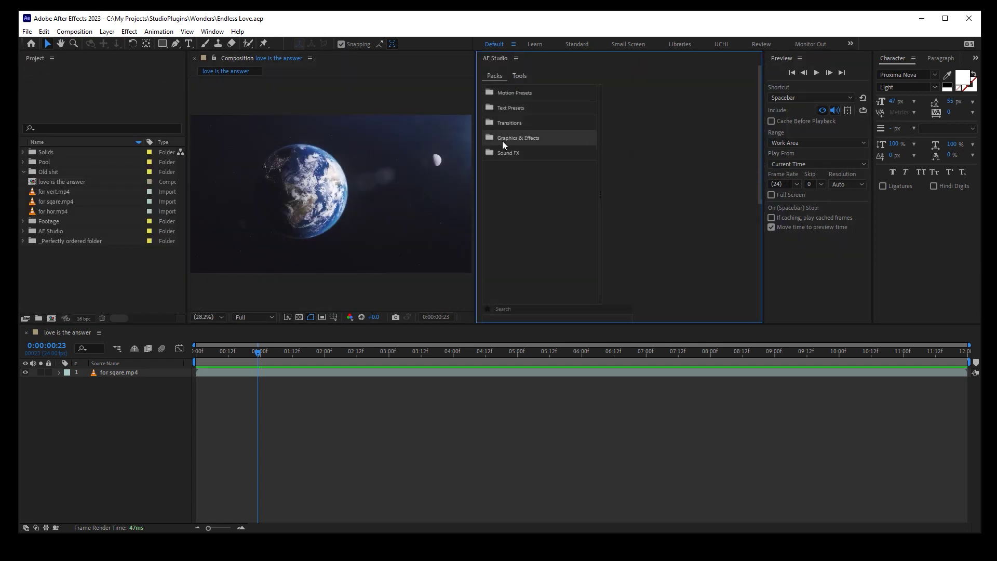
{"action": "left_click_drag", "start_coordinate": [476, 148], "coordinate": [617, 163]}
{"action": "left_click_drag", "start_coordinate": [642, 65], "coordinate": [196, 149]}
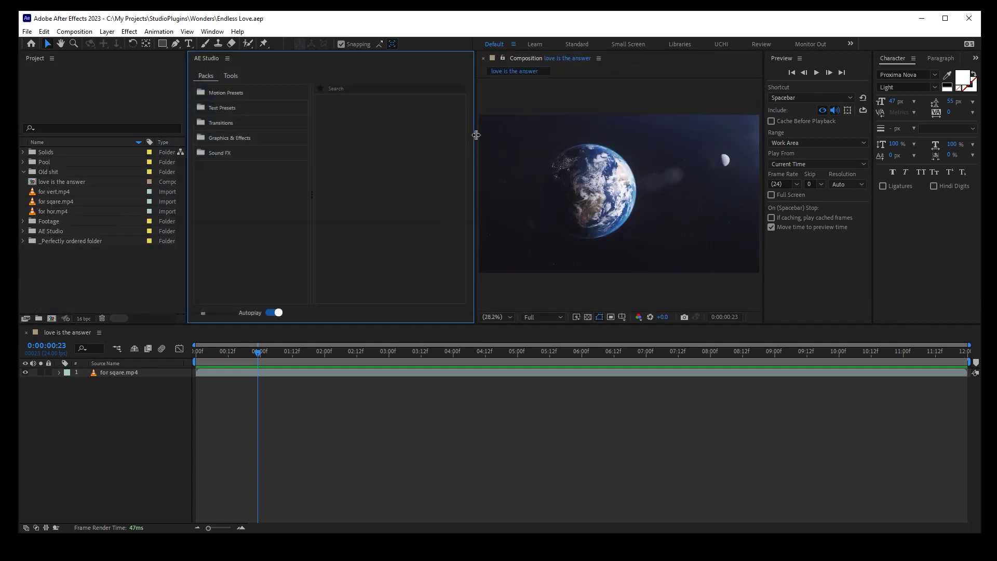
{"action": "left_click_drag", "start_coordinate": [476, 135], "coordinate": [388, 151]}
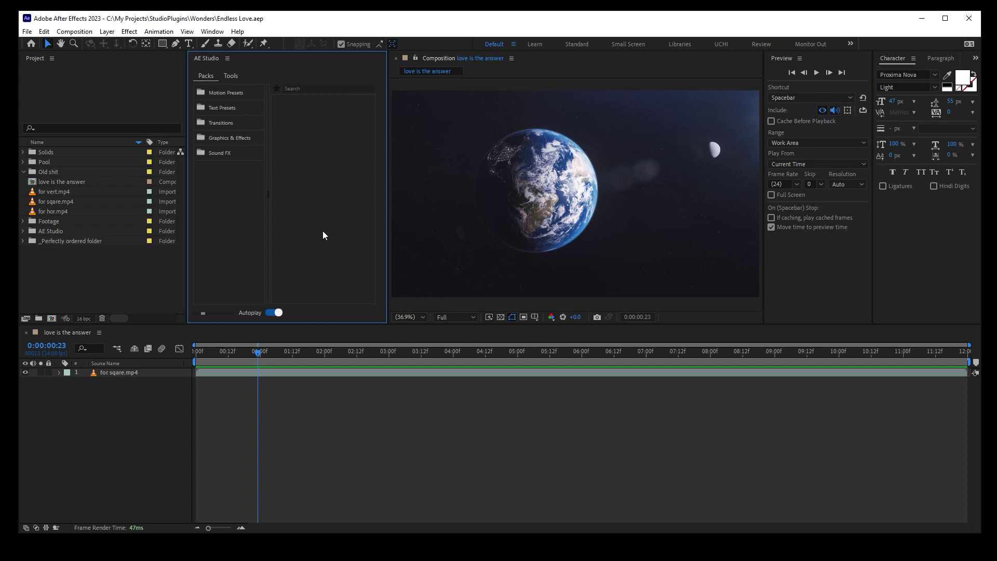
Maximize AE Studio, show the Transitions > Fade > Exposure presets, and enlarge the thumbnails.
{"action": "key", "text": "grave"}
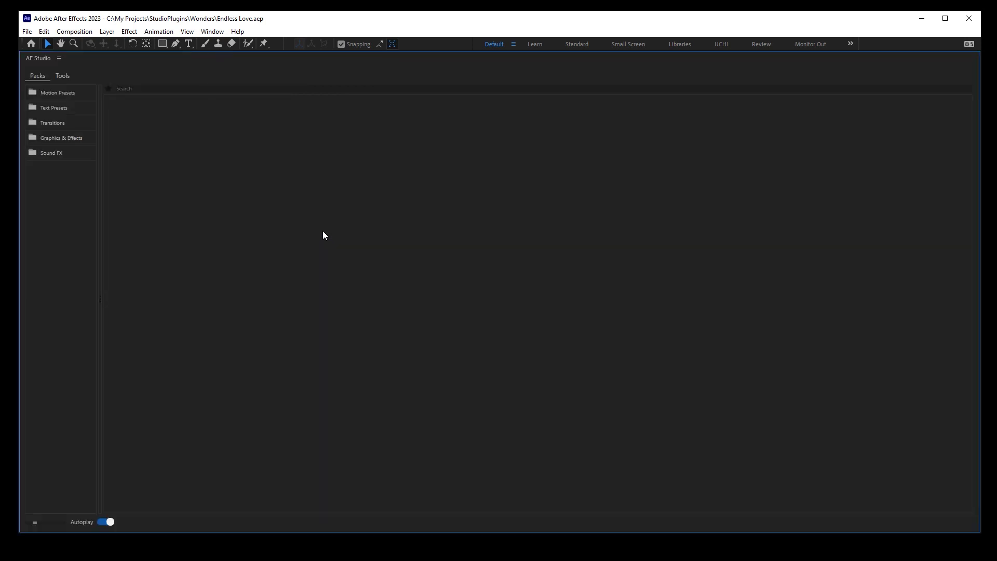
{"action": "left_click", "coordinate": [74, 123]}
{"action": "left_click", "coordinate": [70, 137]}
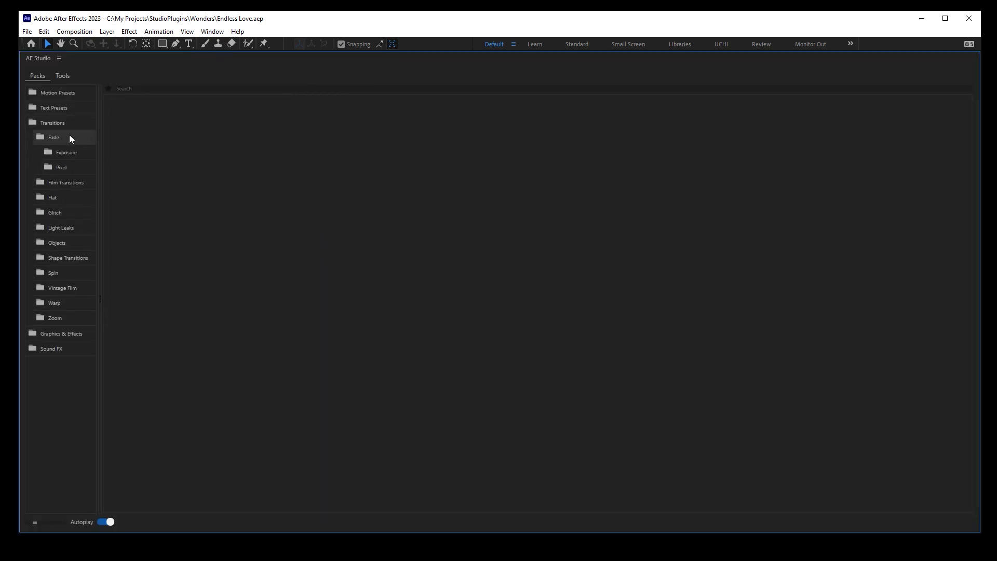
{"action": "left_click", "coordinate": [72, 154]}
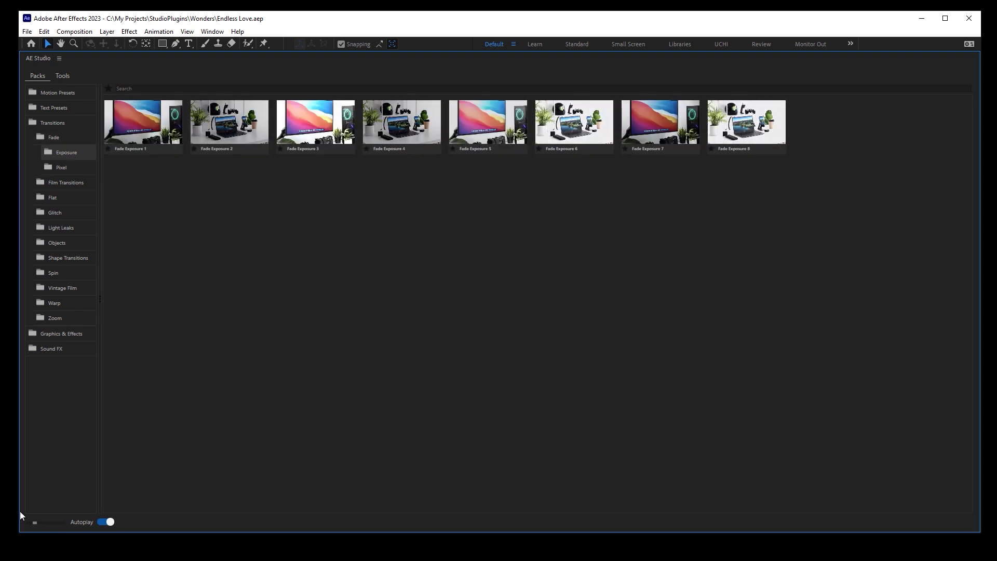
{"action": "left_click", "coordinate": [34, 523]}
{"action": "left_click_drag", "start_coordinate": [33, 523], "coordinate": [59, 524]}
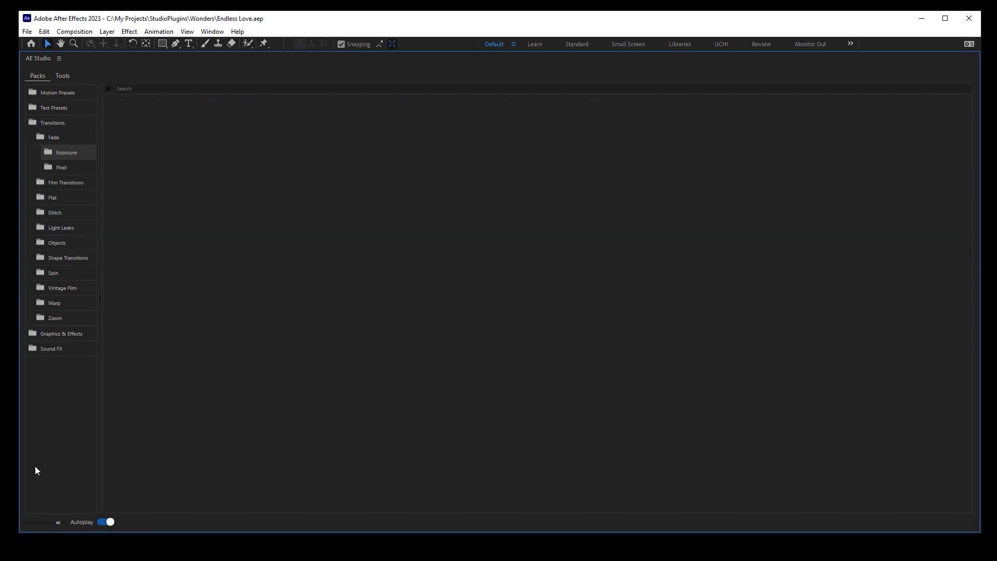
Switch to the Flat Stretch presets and turn Autoplay off.
{"action": "left_click", "coordinate": [52, 198]}
{"action": "left_click", "coordinate": [71, 212]}
{"action": "left_click", "coordinate": [67, 228]}
{"action": "left_click", "coordinate": [68, 238]}
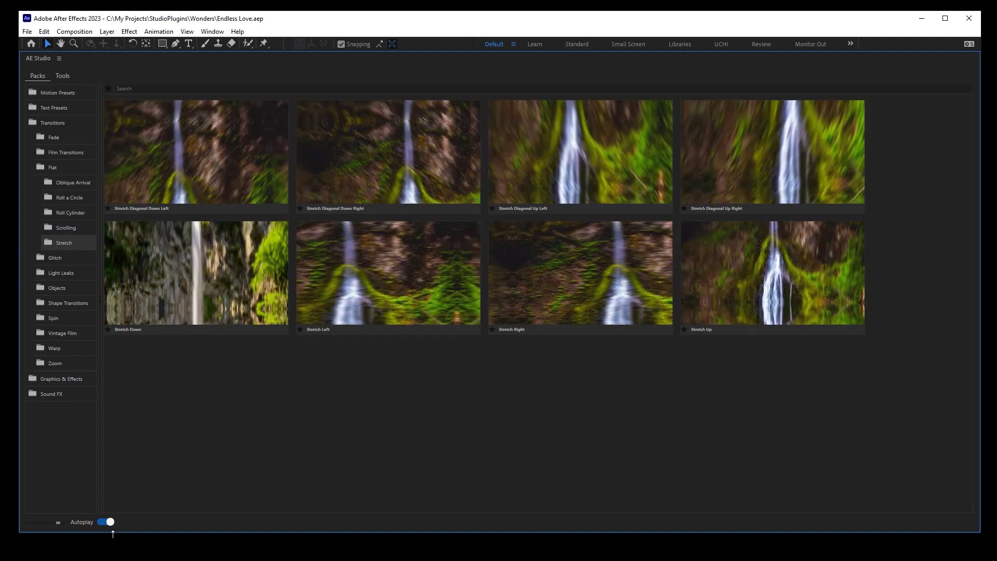
{"action": "left_click", "coordinate": [111, 526]}
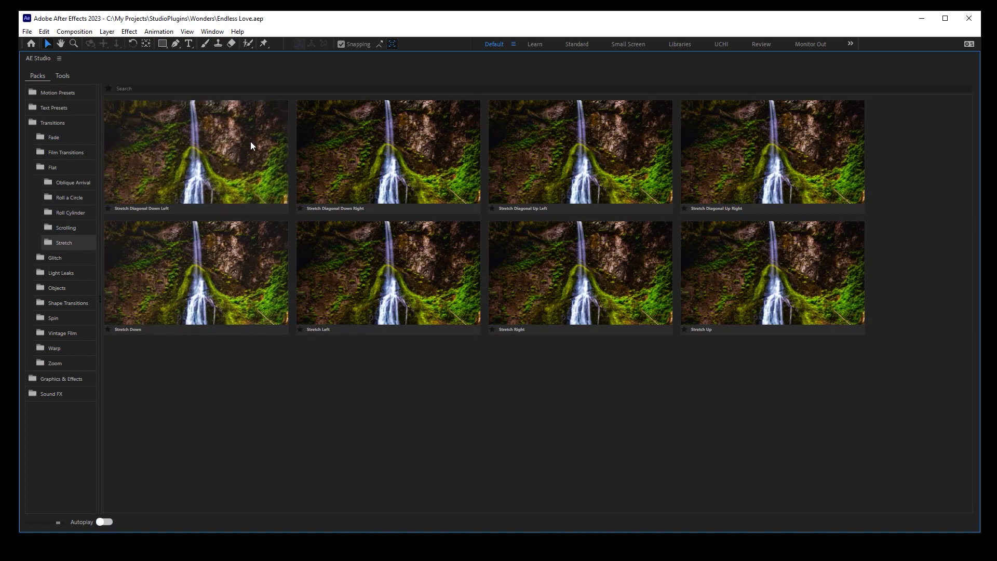
{"action": "mouse_move", "coordinate": [223, 161]}
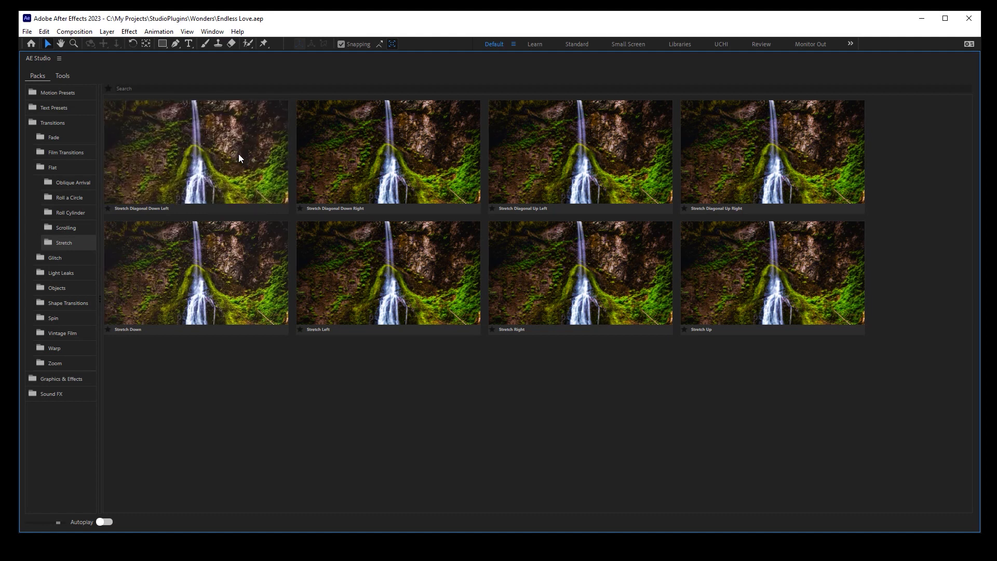
{"action": "mouse_move", "coordinate": [379, 168]}
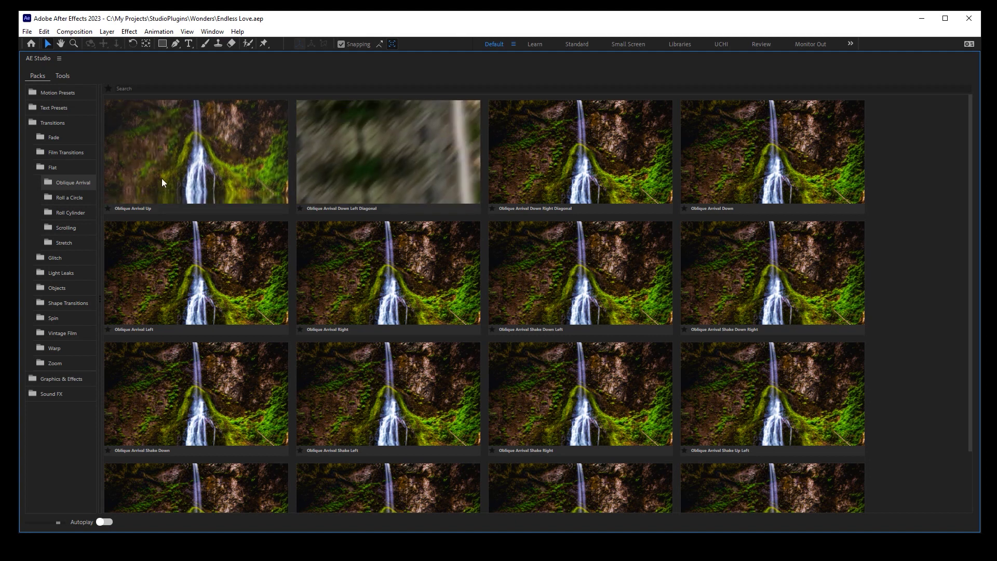
Add Roll a Circle Down Left at 2:22, where the moon clip begins.
{"action": "left_click", "coordinate": [69, 196]}
{"action": "left_click", "coordinate": [205, 170]}
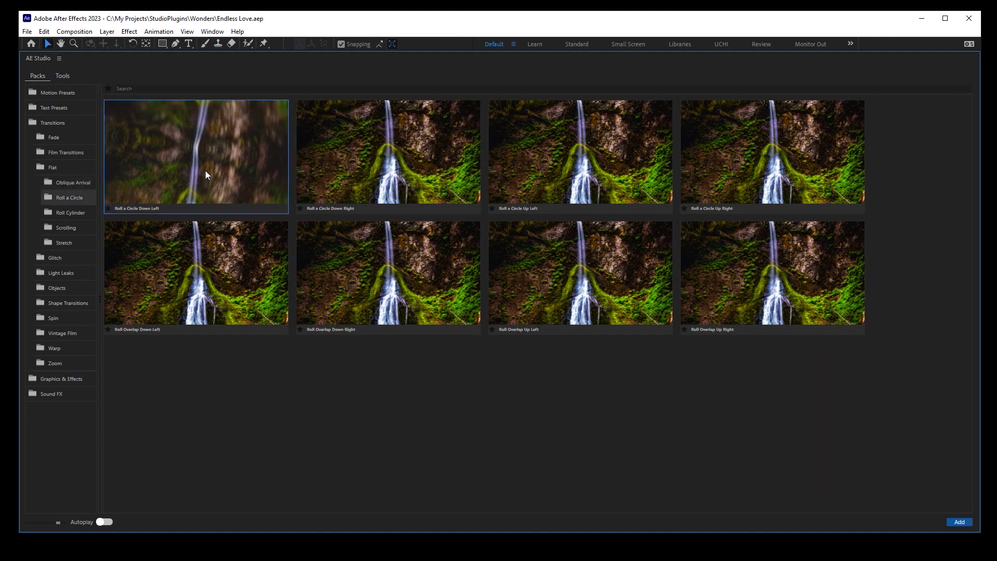
{"action": "key", "text": "grave"}
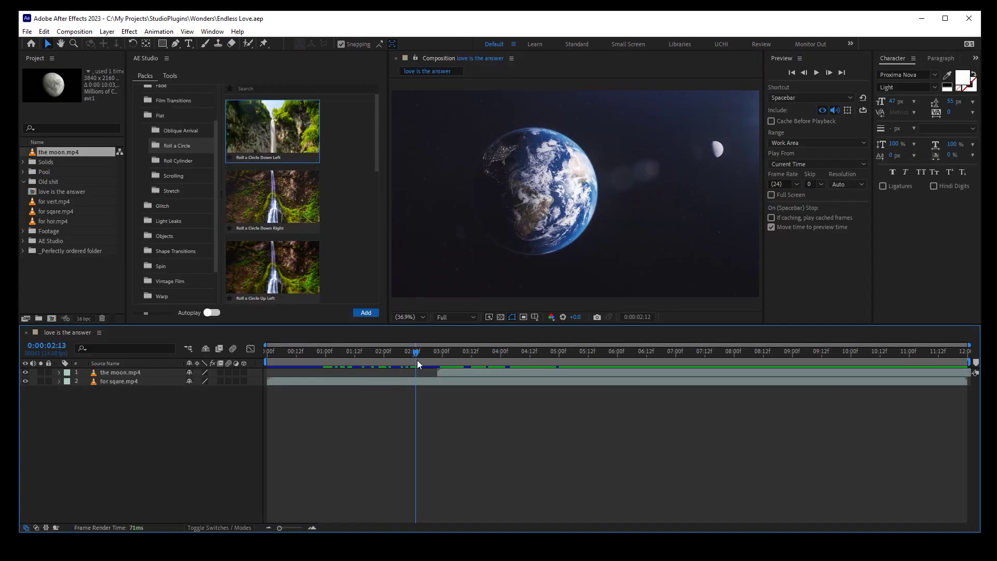
{"action": "left_click_drag", "start_coordinate": [431, 362], "coordinate": [437, 362]}
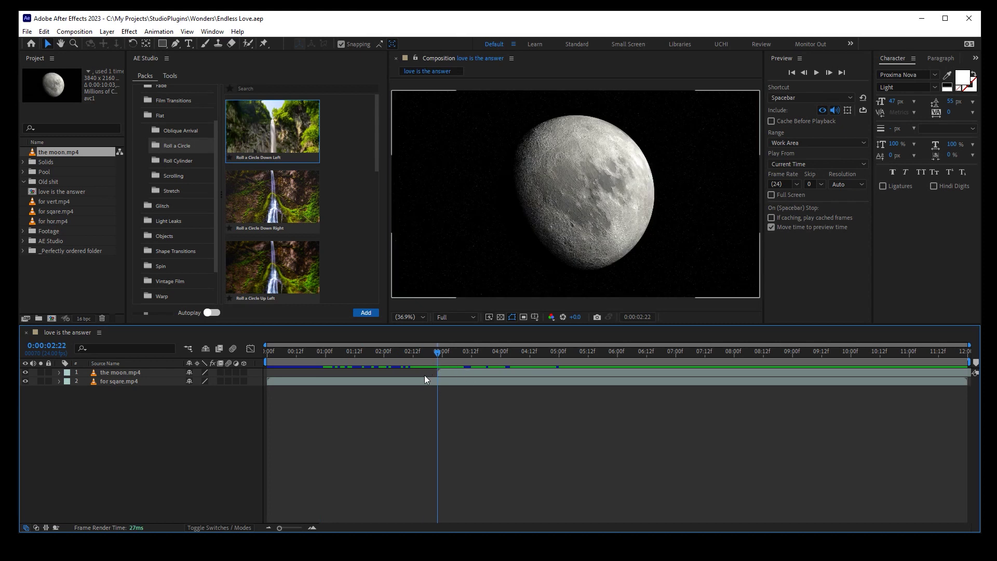
{"action": "left_click", "coordinate": [290, 142]}
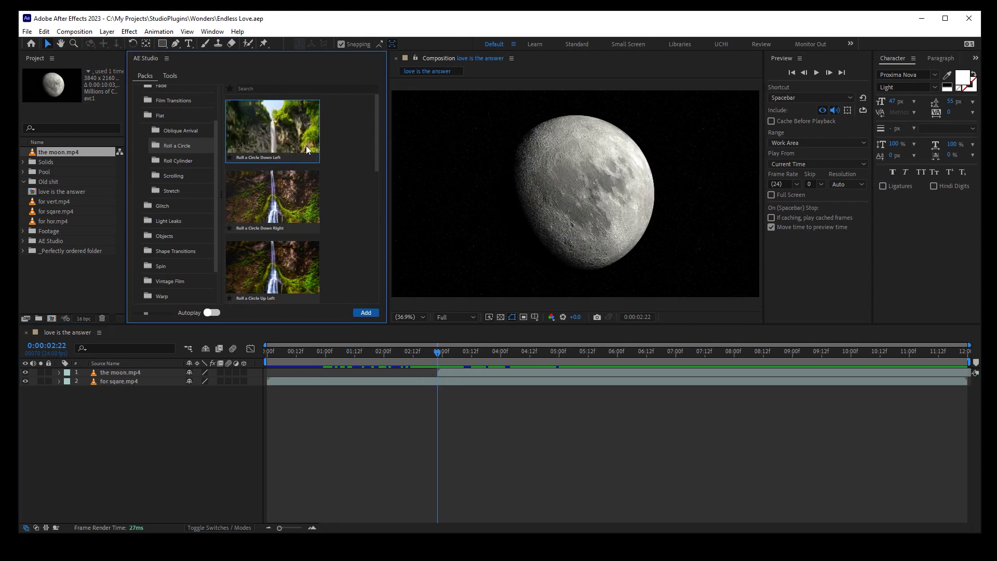
{"action": "left_click", "coordinate": [377, 353]}
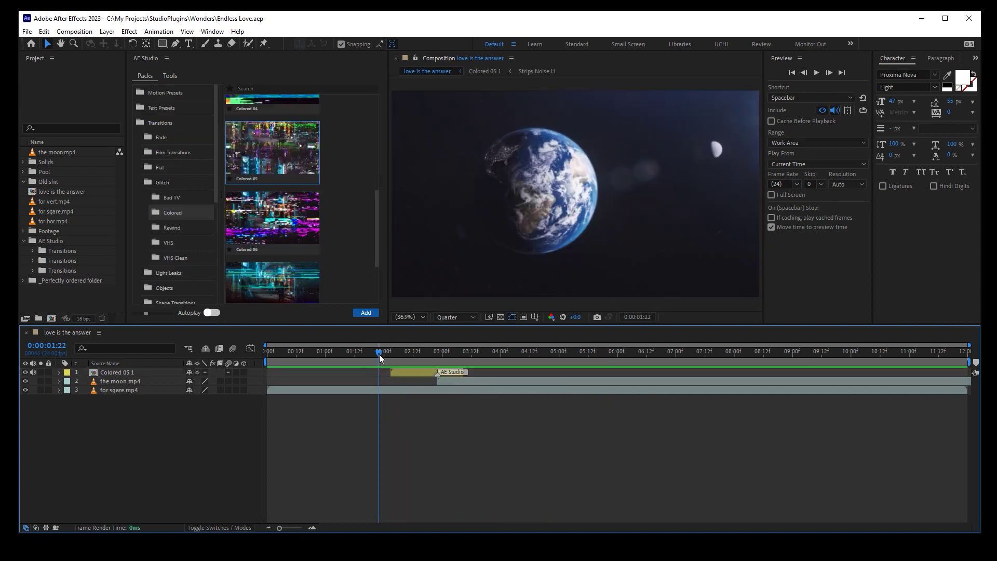
Play and stop a preview of the Colored 05 glitch, then select its layer and toggle its sound.
{"action": "key", "text": "space"}
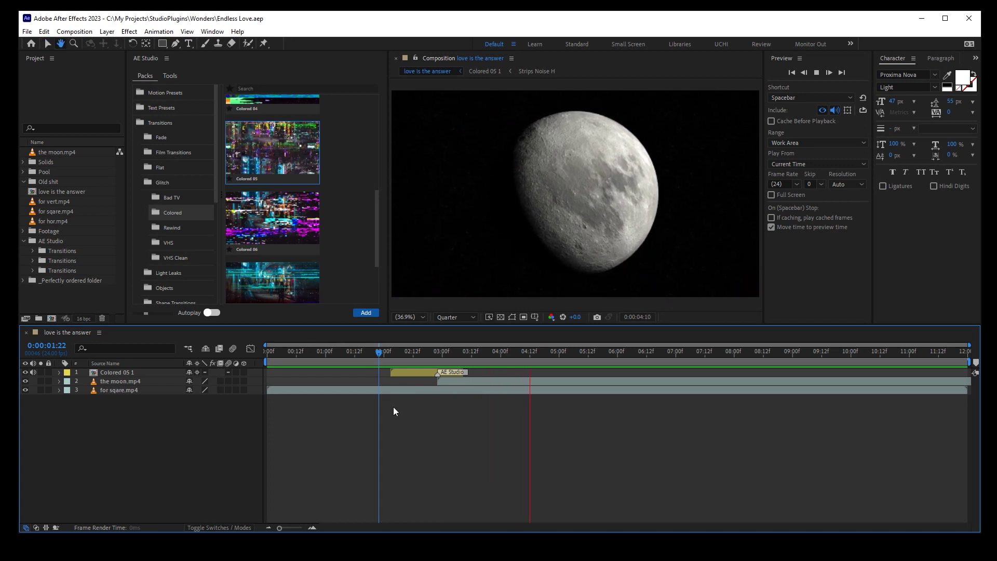
{"action": "key", "text": "space"}
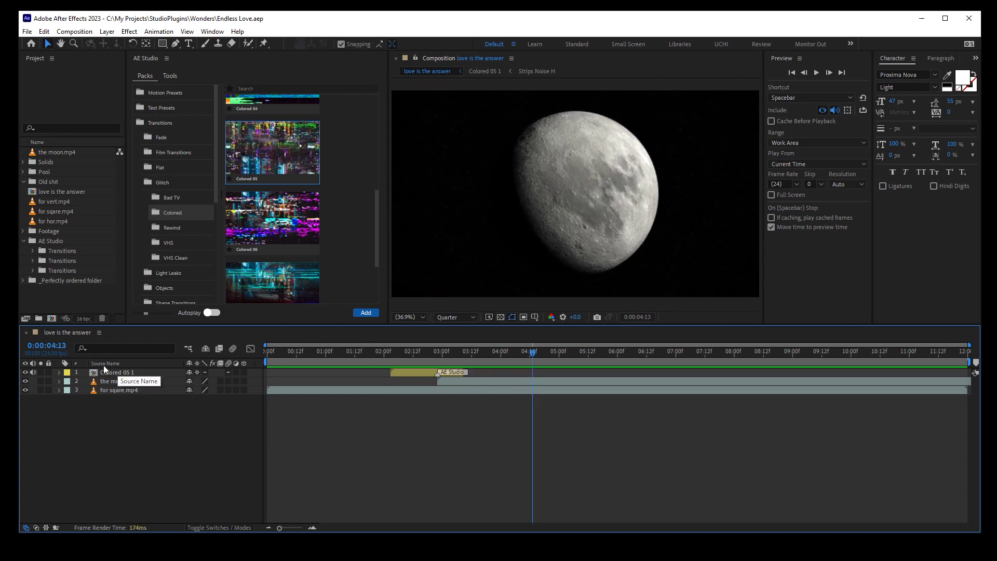
{"action": "left_click", "coordinate": [110, 372]}
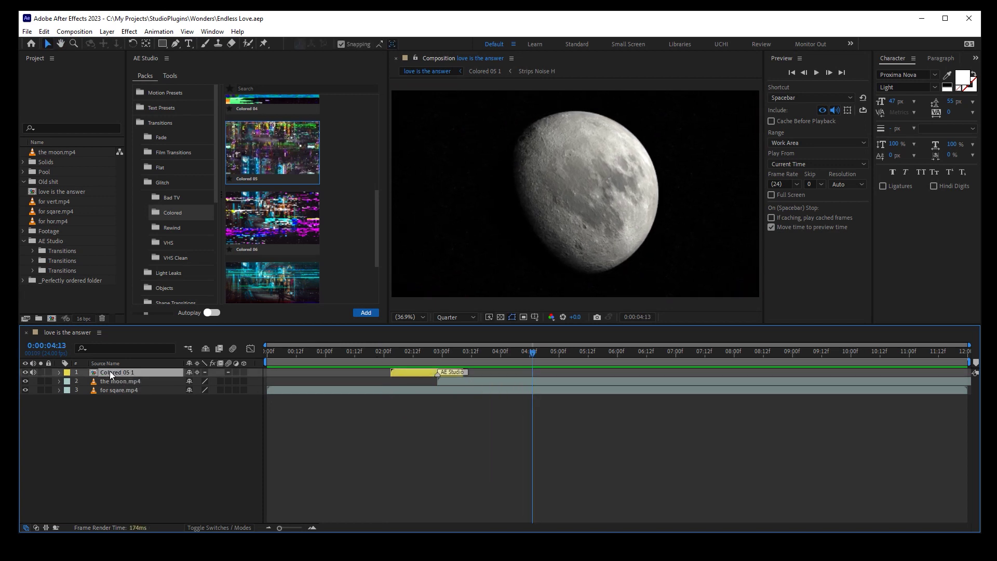
{"action": "left_click", "coordinate": [34, 372]}
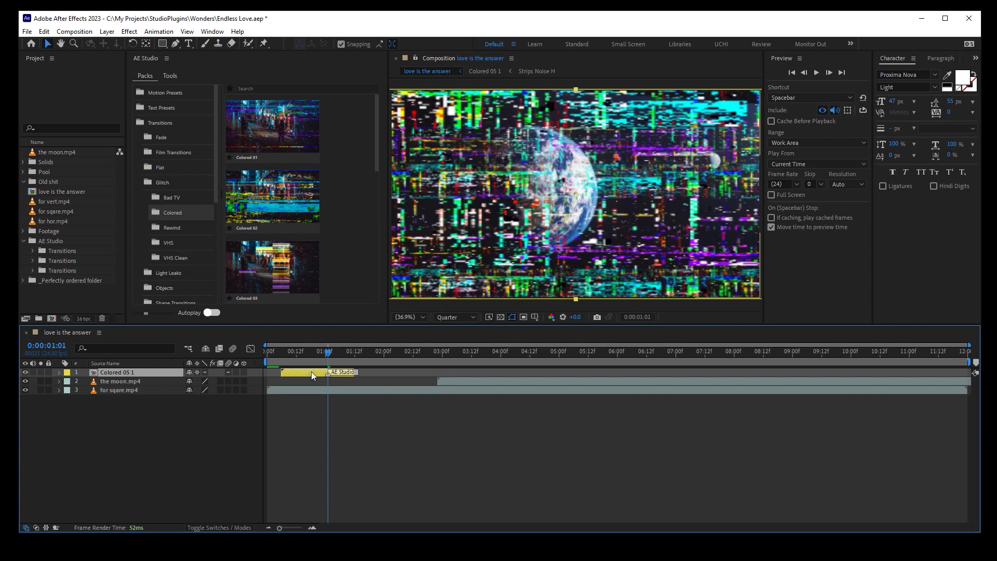
Preview the moved Colored 05 glitch transition from near the start of the composition.
{"action": "left_click", "coordinate": [281, 360]}
{"action": "key", "text": "space"}
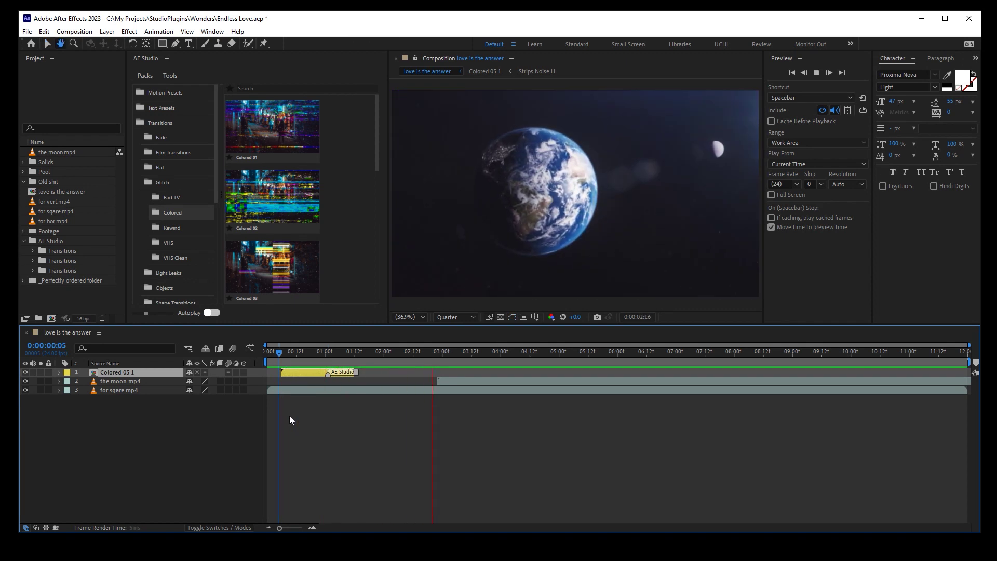
{"action": "key", "text": "space"}
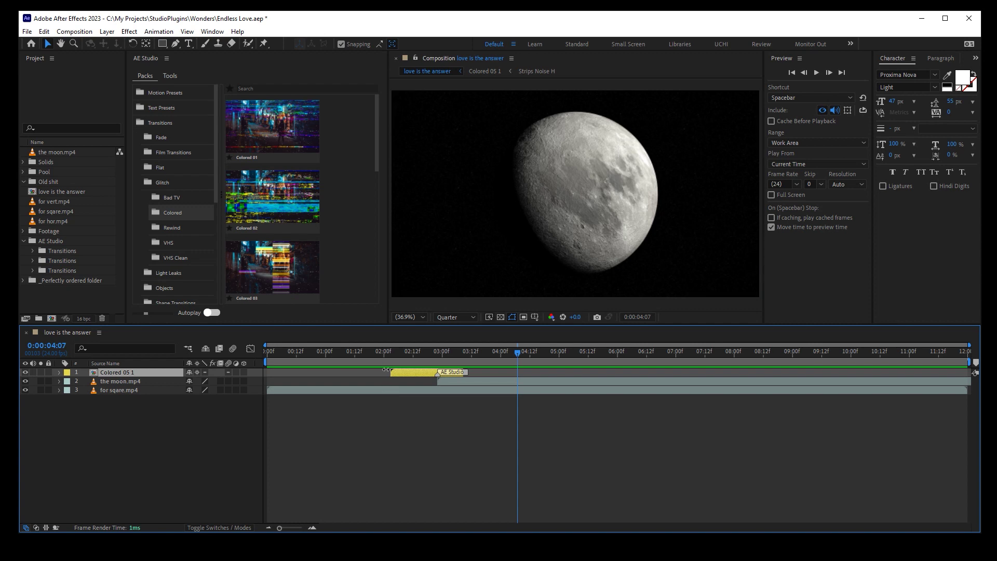
Preview the glitch transition from just before the moon cut.
{"action": "left_click", "coordinate": [382, 352]}
{"action": "key", "text": "space"}
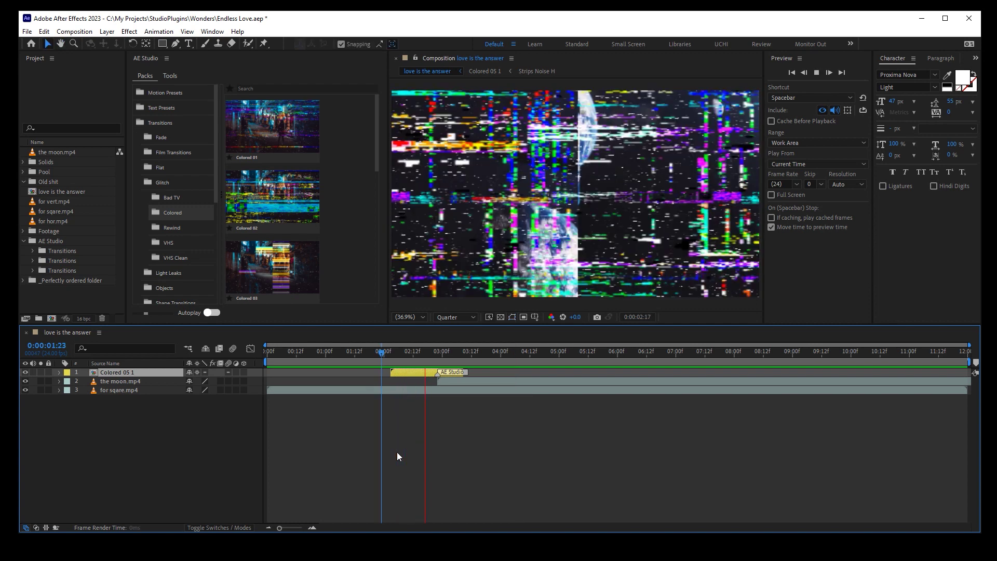
{"action": "key", "text": "space"}
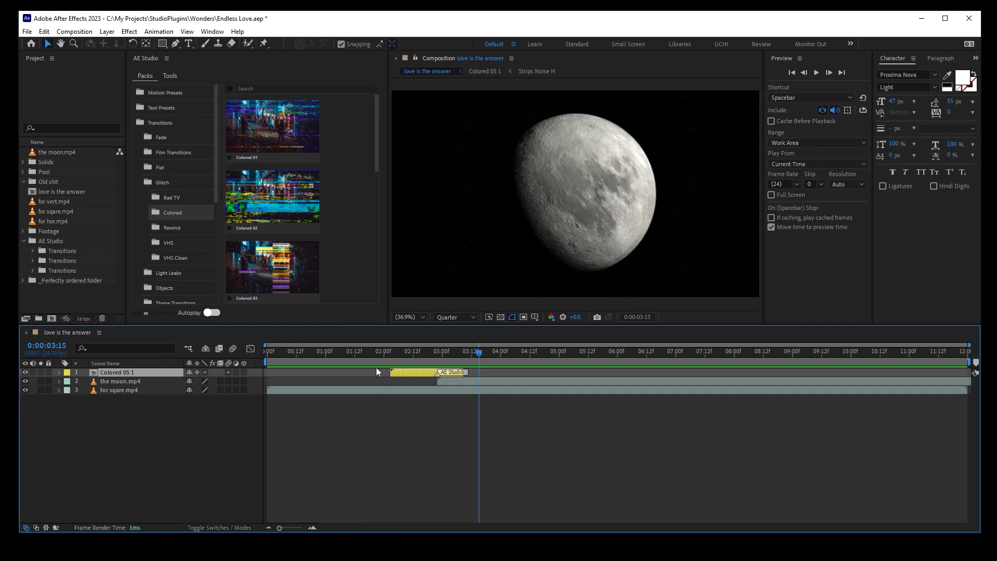
Resize the composition to a square 1080×1080 frame.
{"action": "key", "text": "ctrl+k"}
{"action": "type", "text": "1080"}
{"action": "key", "text": "Return"}
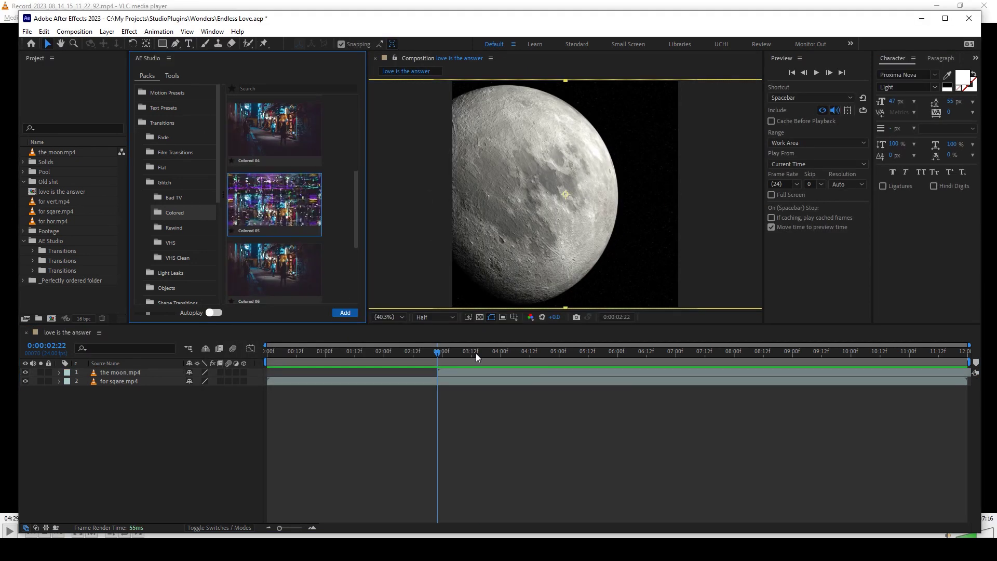
{"action": "left_click", "coordinate": [335, 352]}
Preview the glitch transition in the square 1080×1080 frame from just before the cut.
{"action": "key", "text": "space"}
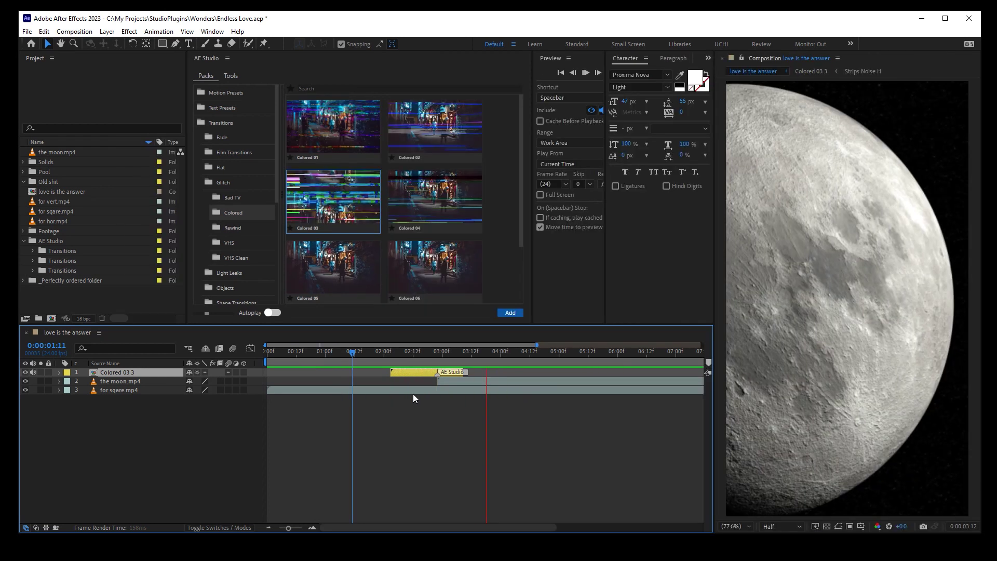
{"action": "left_click", "coordinate": [370, 355]}
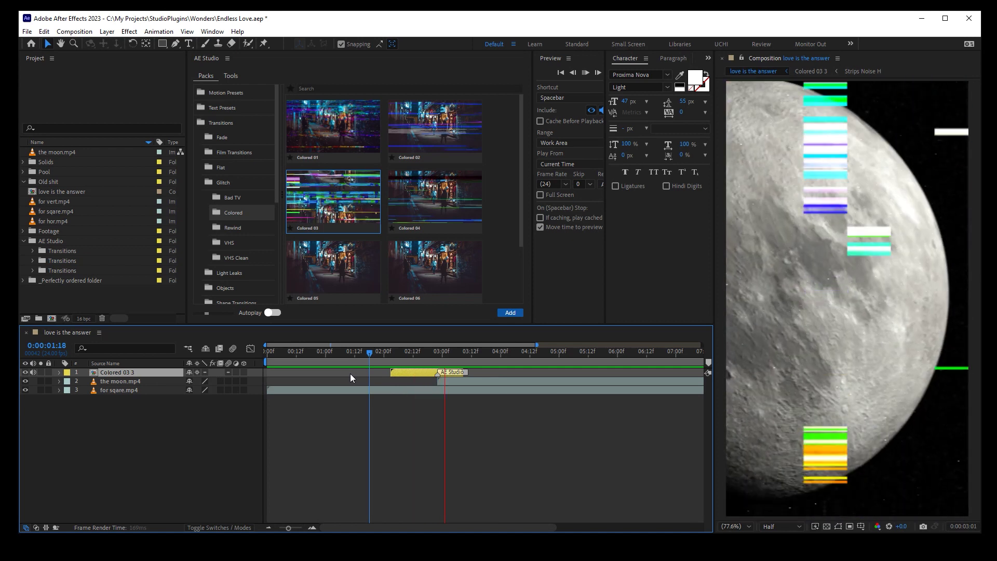
{"action": "key", "text": "ctrl+k"}
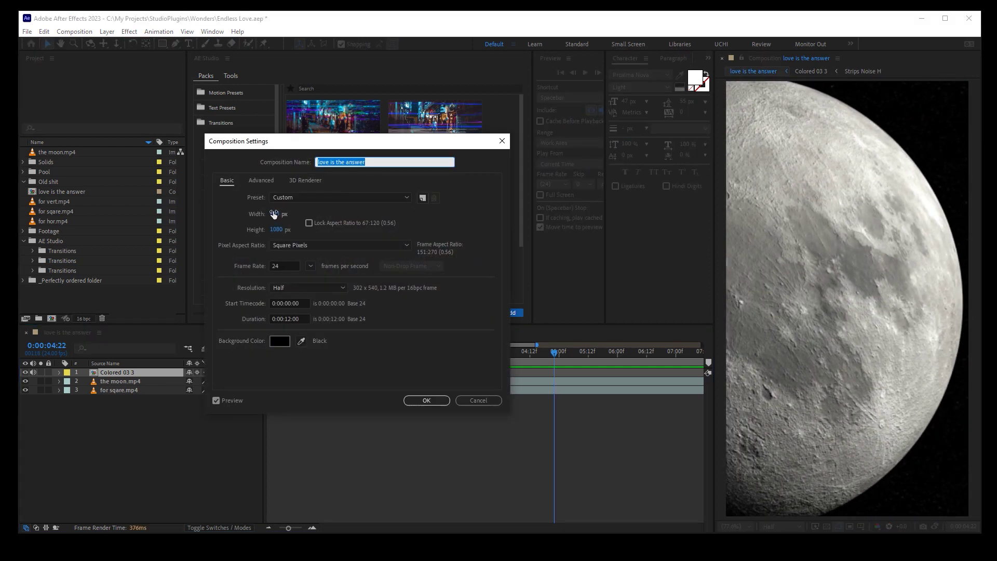